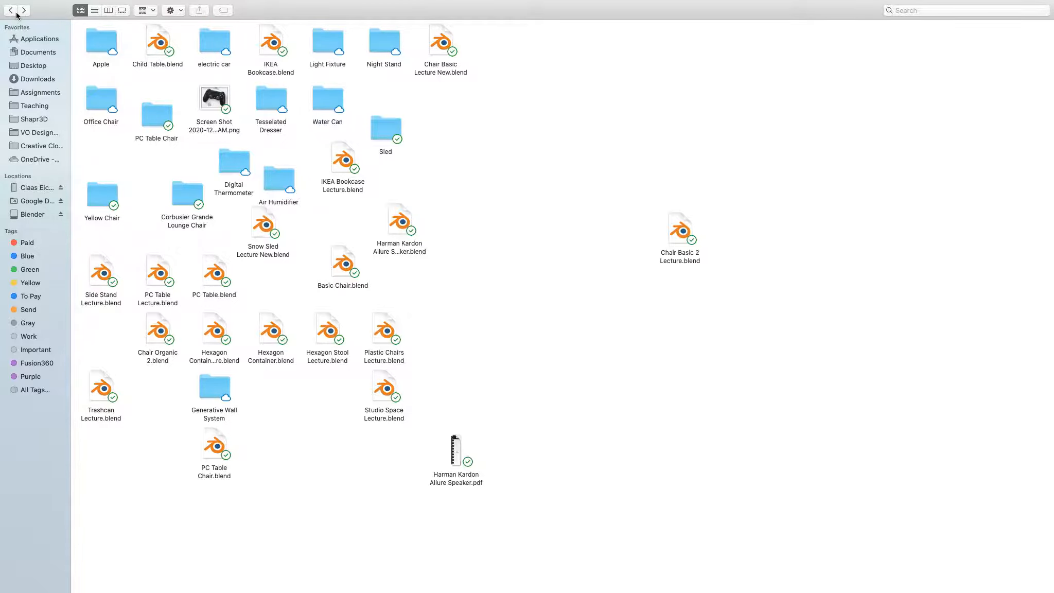
# Move the Textures folder out of the PC Table Chair folder into the parent Winter folder
pyautogui.doubleClick(155, 110)
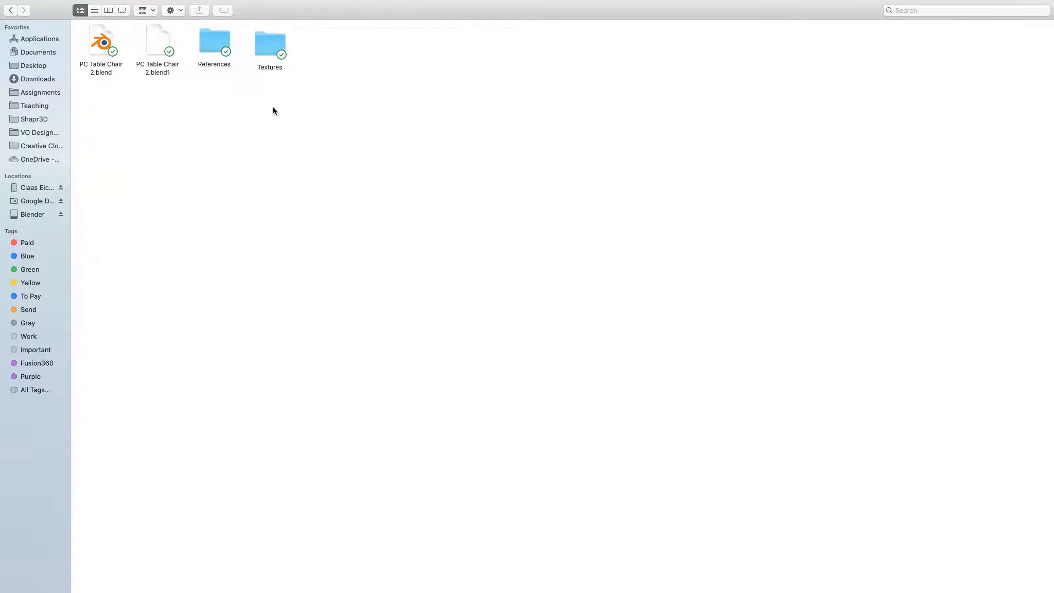
pyautogui.click(108, 11)
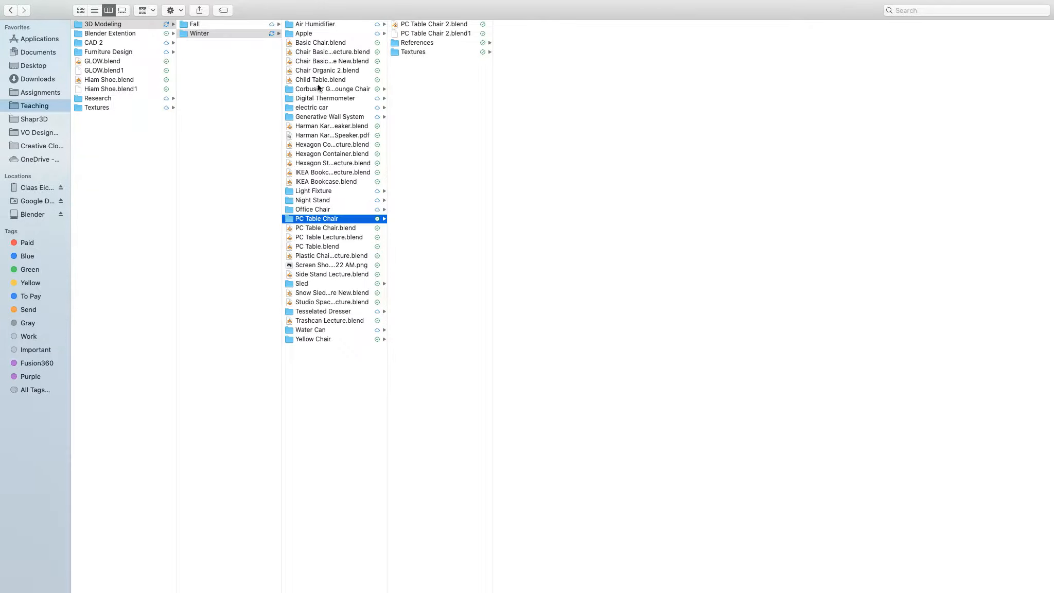
pyautogui.click(413, 52)
pyautogui.moveTo(413, 56); pyautogui.dragTo(331, 64)
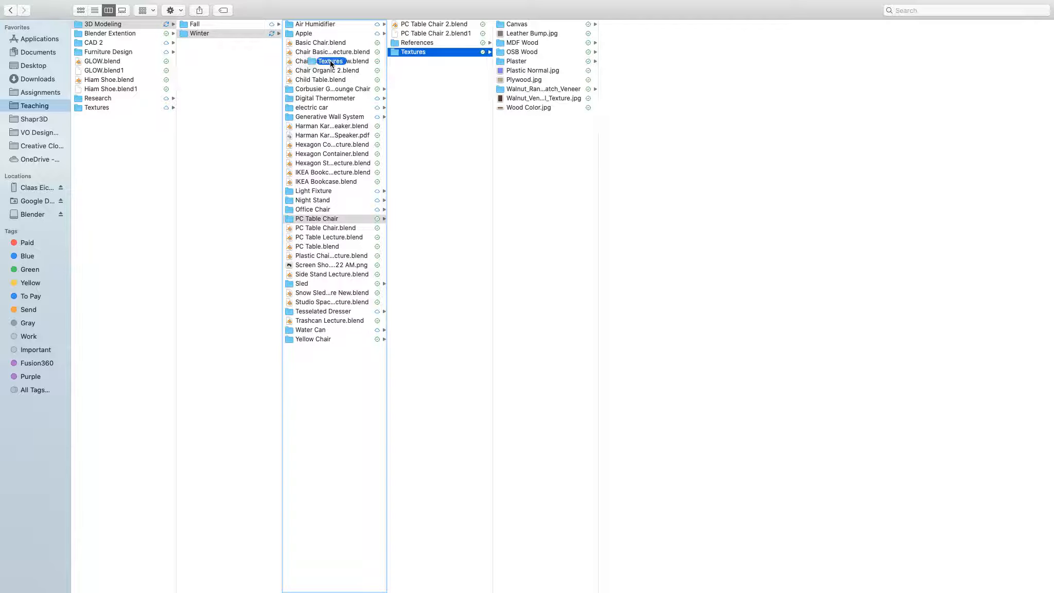
pyautogui.moveTo(332, 64)
pyautogui.mouseDown()
pyautogui.moveTo(236, 39)
pyautogui.moveTo(233, 23)
pyautogui.moveTo(316, 66)
pyautogui.mouseUp()
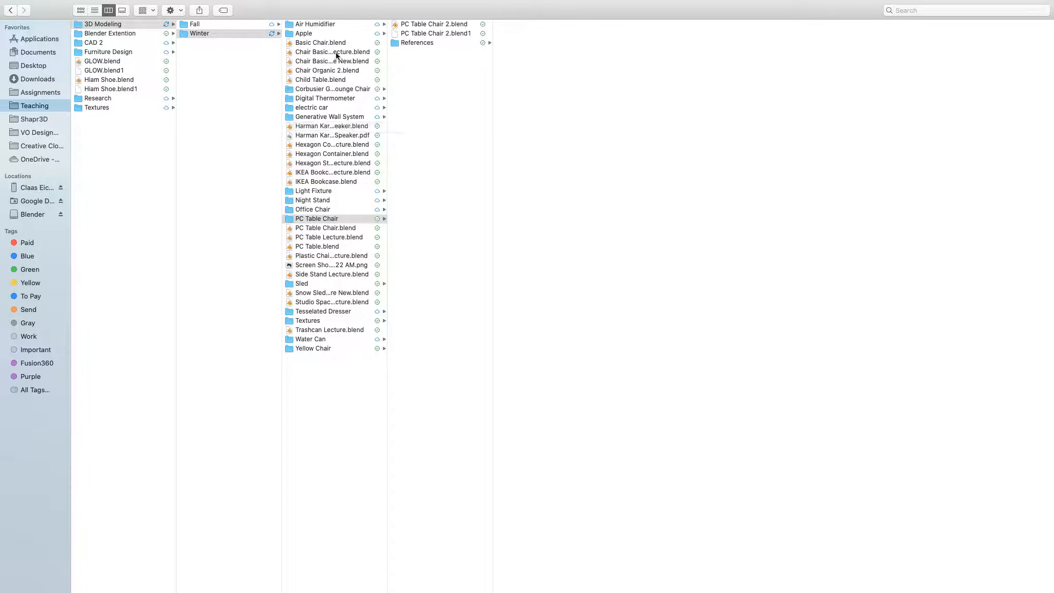
# Rename the Textures folder in the Winter folder as Textures Master
pyautogui.click(187, 35)
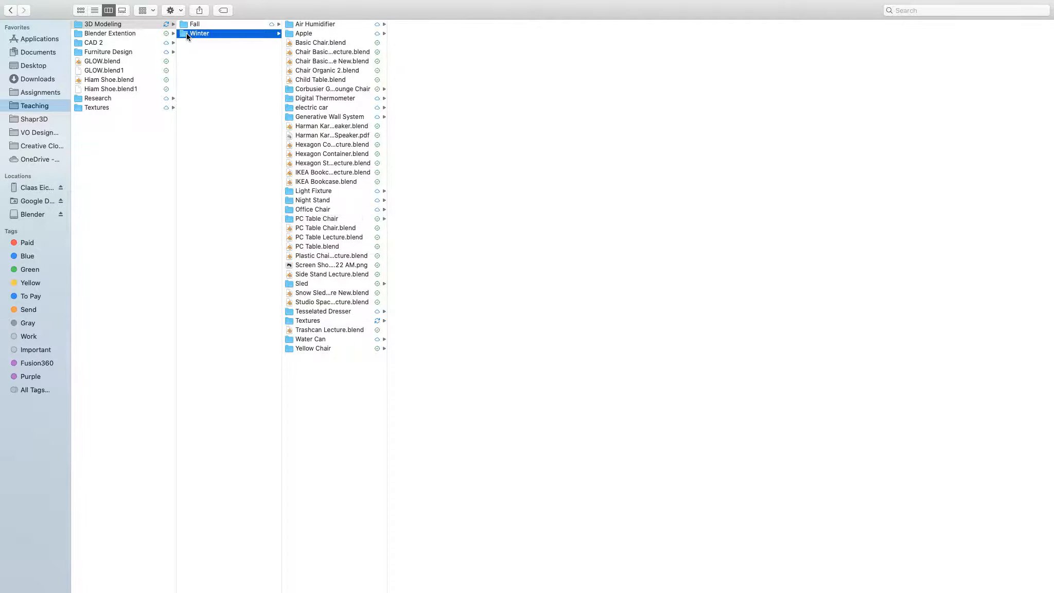
pyautogui.click(297, 322)
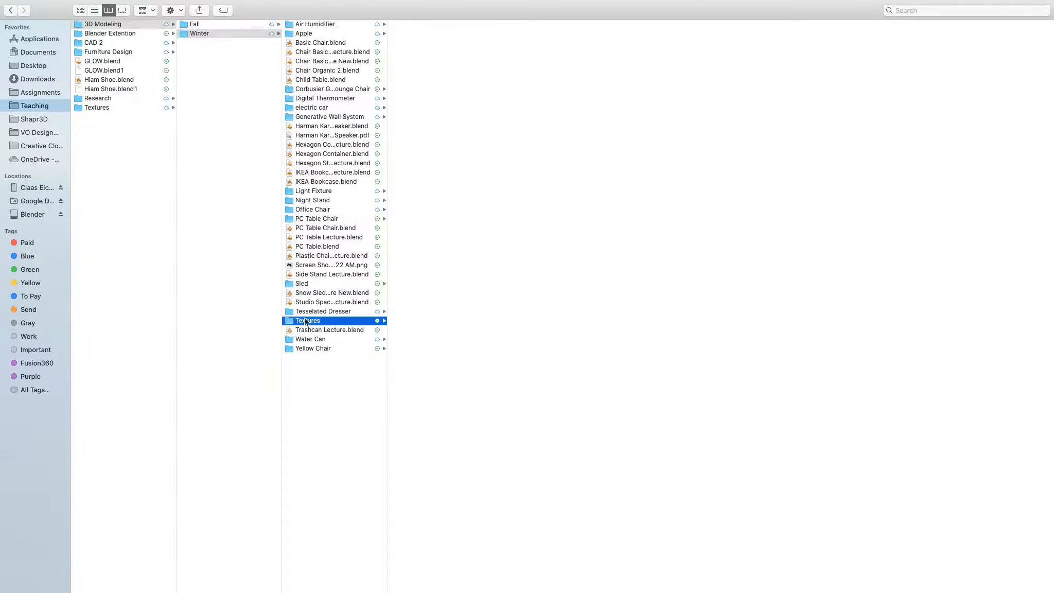
pyautogui.press('Return')
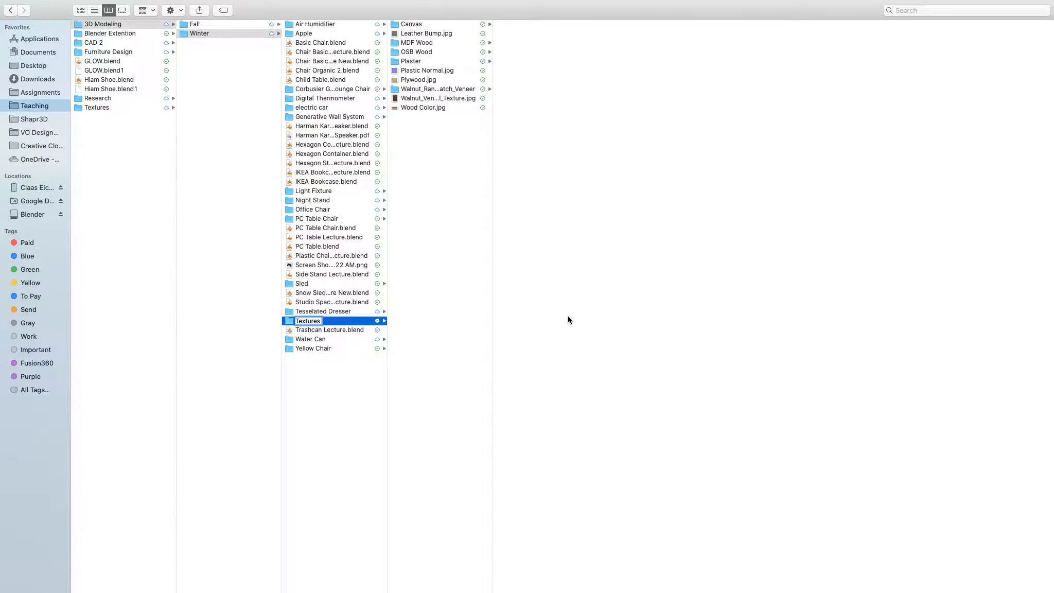
pyautogui.write('Master')
pyautogui.press('Return')
# Show the Textures Master folder's contents as icons and create a new folder named Wood in it
pyautogui.click(81, 10)
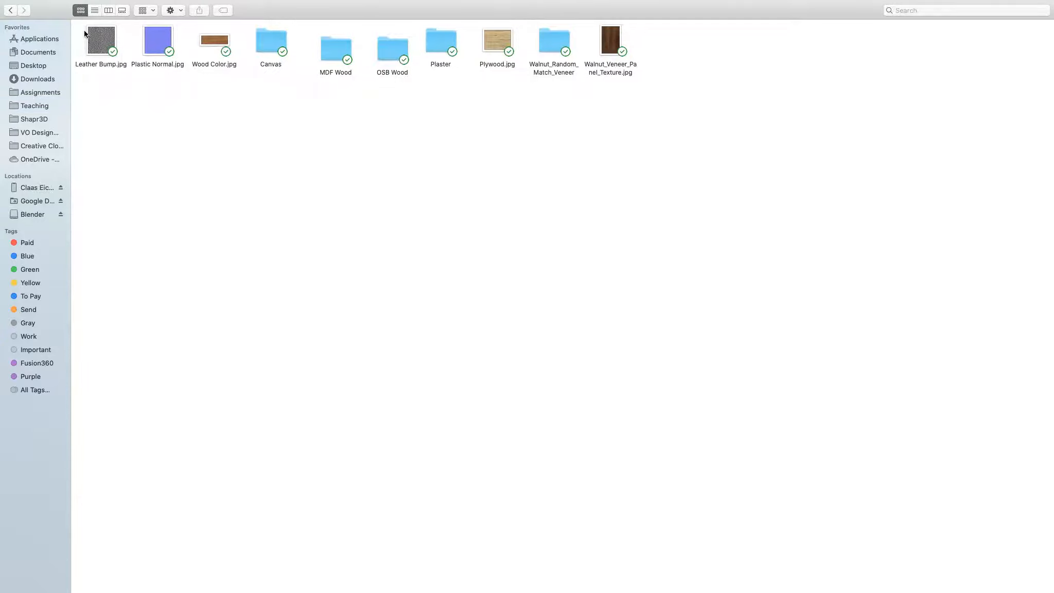
pyautogui.rightClick(290, 179)
pyautogui.click(322, 178)
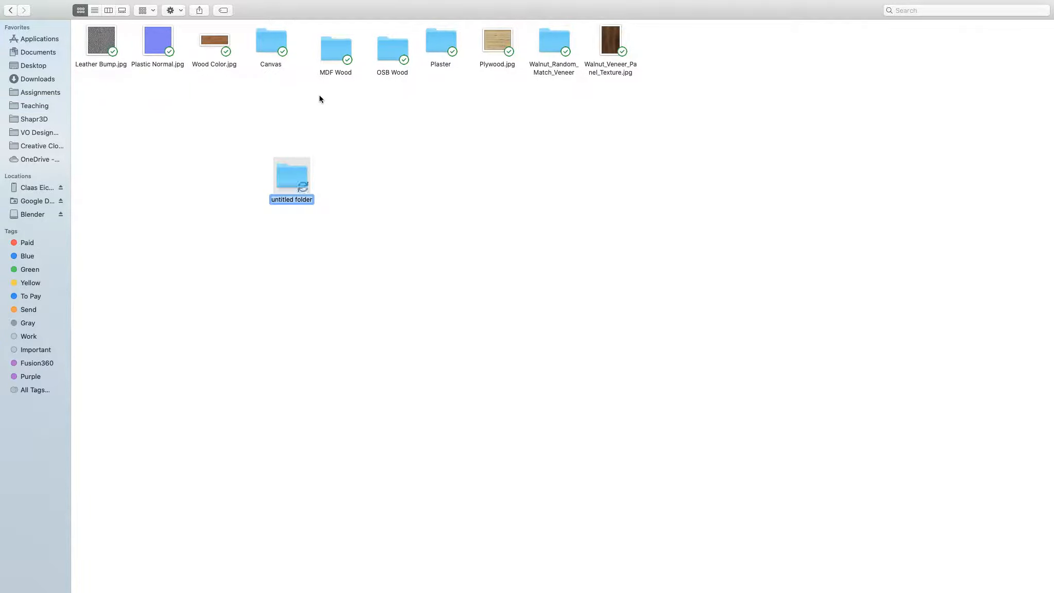
pyautogui.click(306, 169)
pyautogui.press('Return')
pyautogui.write('Wood')
pyautogui.press('Return')
# Move MDF Wood, OSB Wood, Plywood.jpg, both walnut veneer items and Wood Color.jpg into the Wood folder
pyautogui.moveTo(322, 126); pyautogui.dragTo(397, 53)
pyautogui.keyDown('super'); pyautogui.click(498, 45); pyautogui.keyUp('super')
pyautogui.keyDown('super'); pyautogui.click(565, 45); pyautogui.keyUp('super')
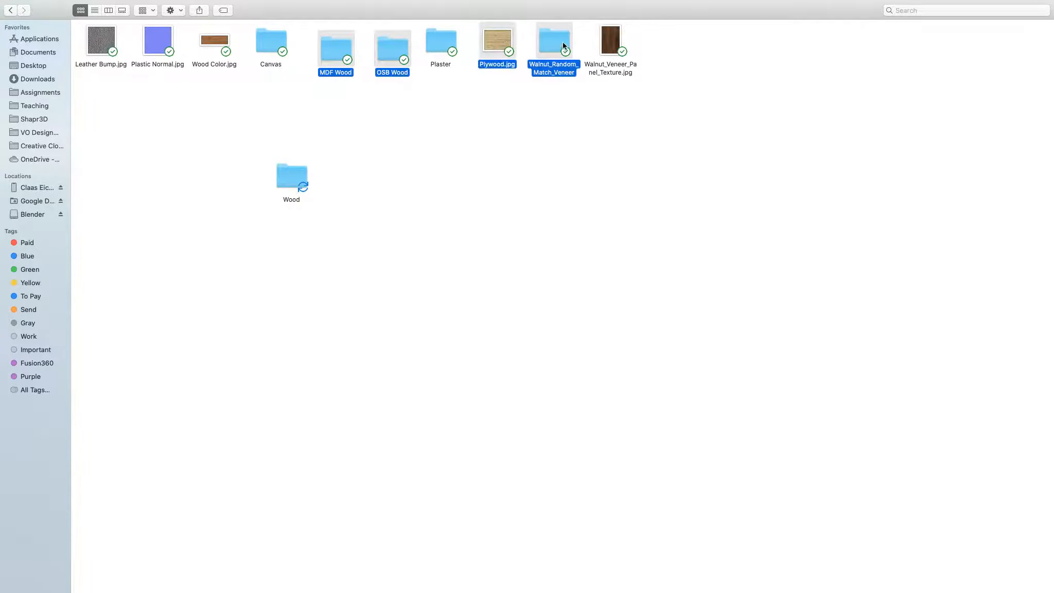
pyautogui.keyDown('super'); pyautogui.click(620, 44); pyautogui.keyUp('super')
pyautogui.keyDown('super'); pyautogui.click(215, 41); pyautogui.keyUp('super')
pyautogui.moveTo(214, 41); pyautogui.dragTo(304, 179)
# Create another folder named Fabric inside Textures Master
pyautogui.rightClick(415, 126)
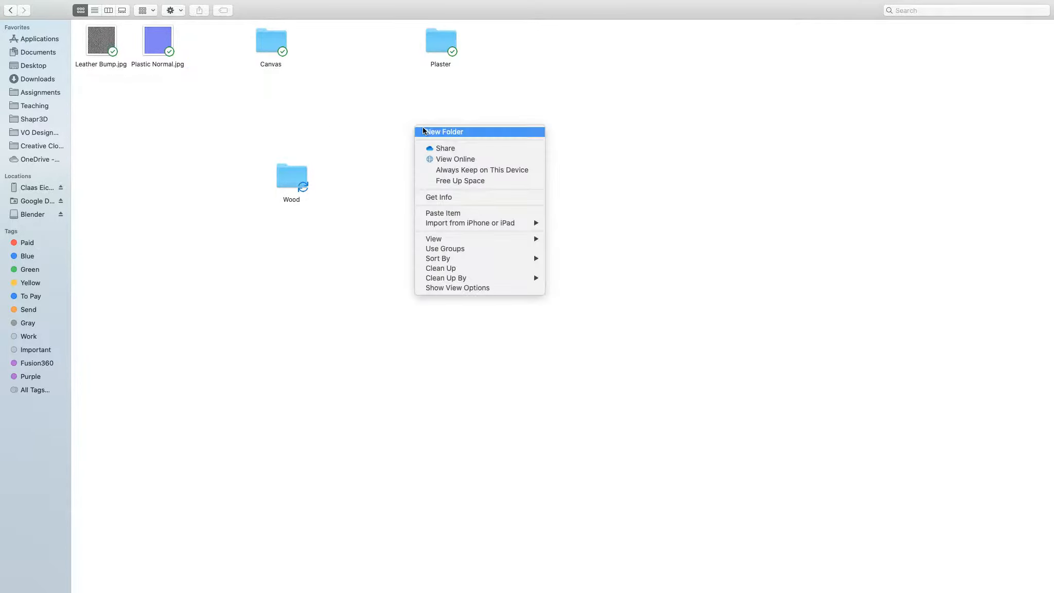
pyautogui.click(424, 130)
pyautogui.write('Fabric')
pyautogui.press('Return')
# Move Leather Bump.jpg and the Canvas folder into Fabric, and arrange Plaster and Plastic Normal.jpg near the other items
pyautogui.moveTo(110, 44); pyautogui.dragTo(262, 79)
pyautogui.moveTo(323, 119); pyautogui.dragTo(391, 161)
pyautogui.moveTo(439, 47); pyautogui.dragTo(398, 88)
pyautogui.moveTo(160, 44); pyautogui.dragTo(310, 117)
# Set the Textures Master folder apart from the other items in the Winter folder, and switch to Blender 2.92
pyautogui.press('super+Up')
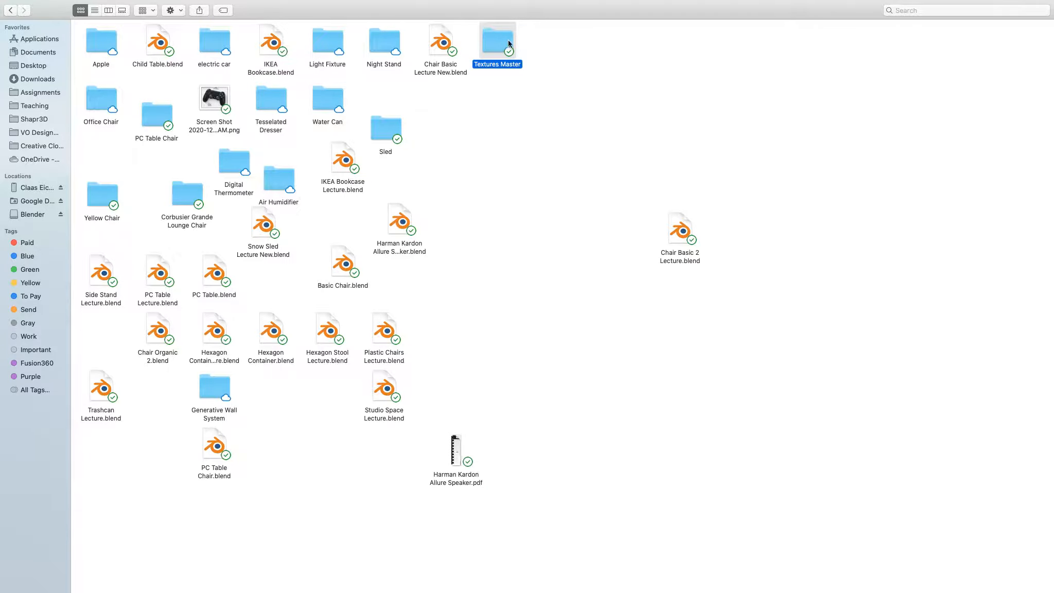
pyautogui.moveTo(512, 43); pyautogui.dragTo(697, 107)
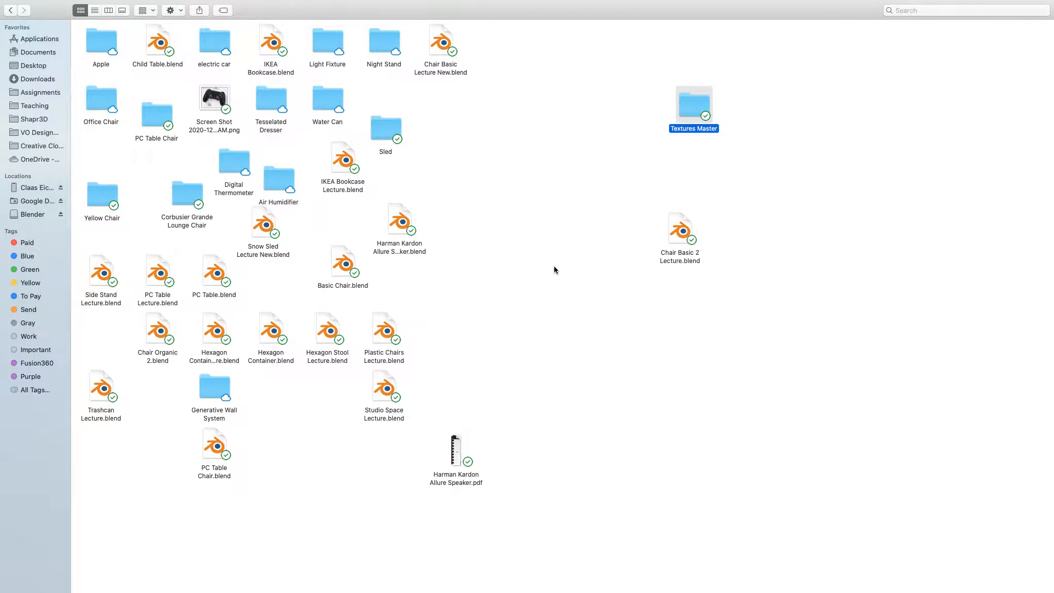
pyautogui.press('super+Tab')
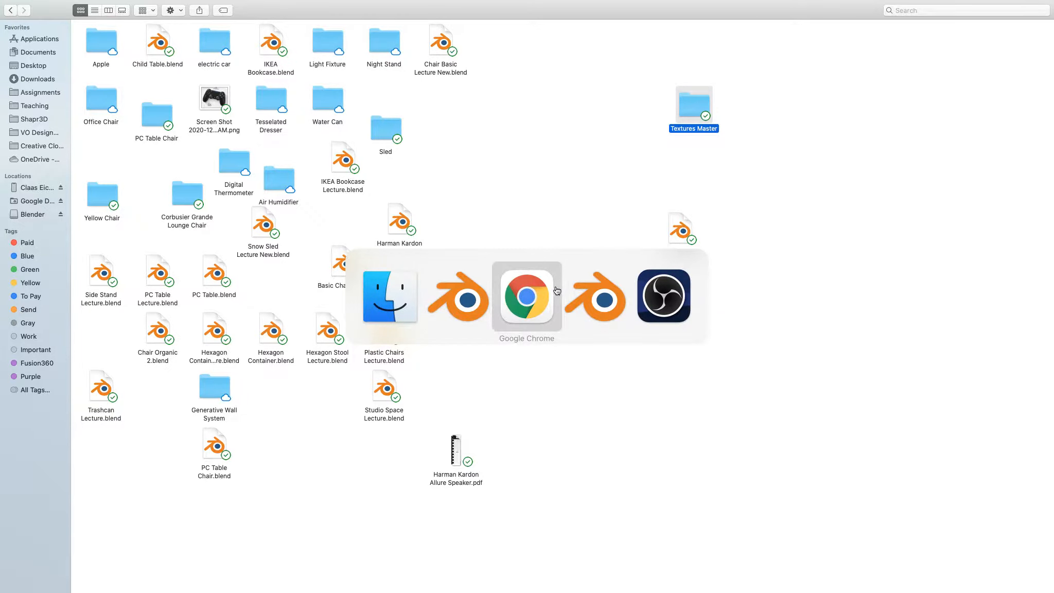
pyautogui.click(592, 296)
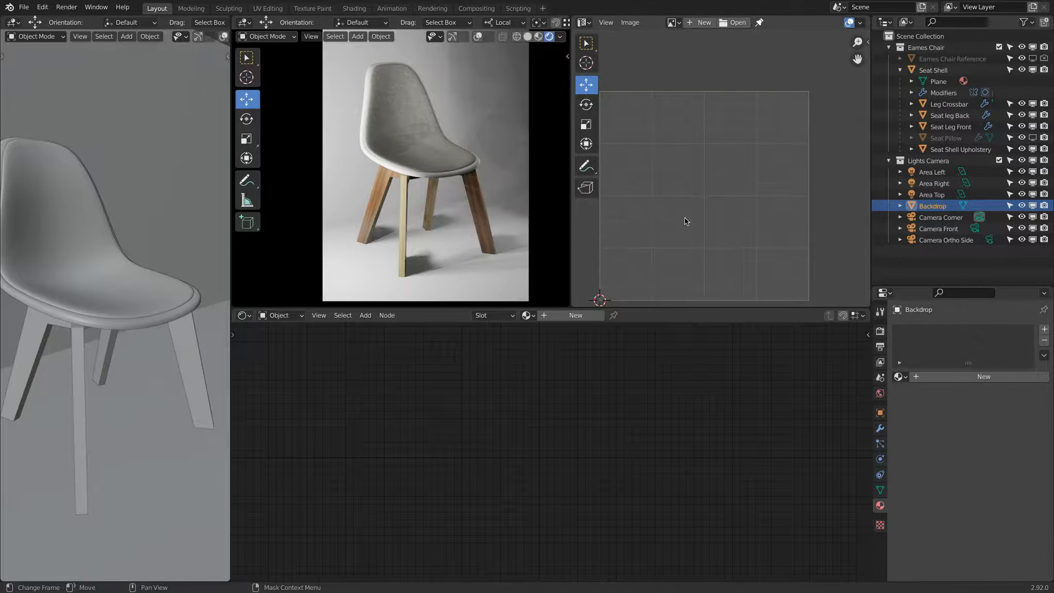
# Reopen the recent file PC Table Chair 2.blend, discarding the unsaved changes
pyautogui.click(24, 7)
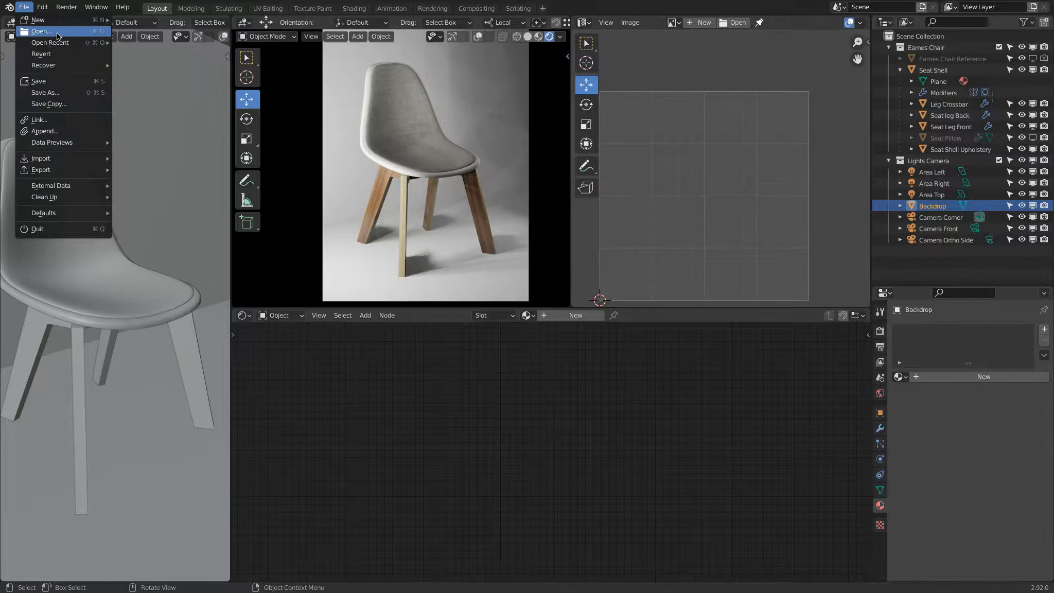
pyautogui.moveTo(58, 44)
pyautogui.click(197, 45)
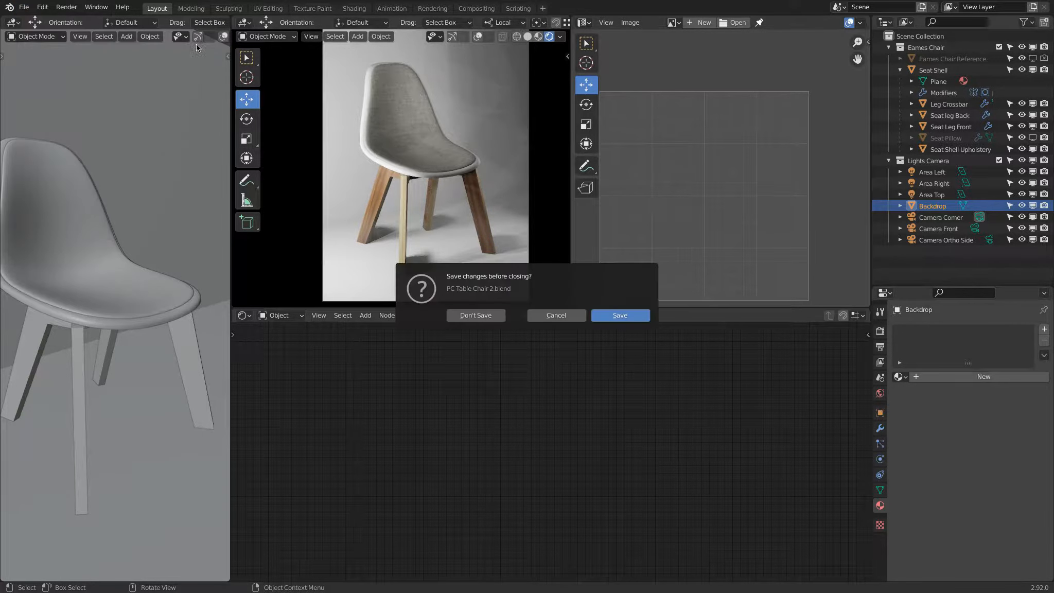
pyautogui.click(476, 315)
# Display the whole chair in the middle viewport with Material Preview shading
pyautogui.scroll(-4, 438, 147)
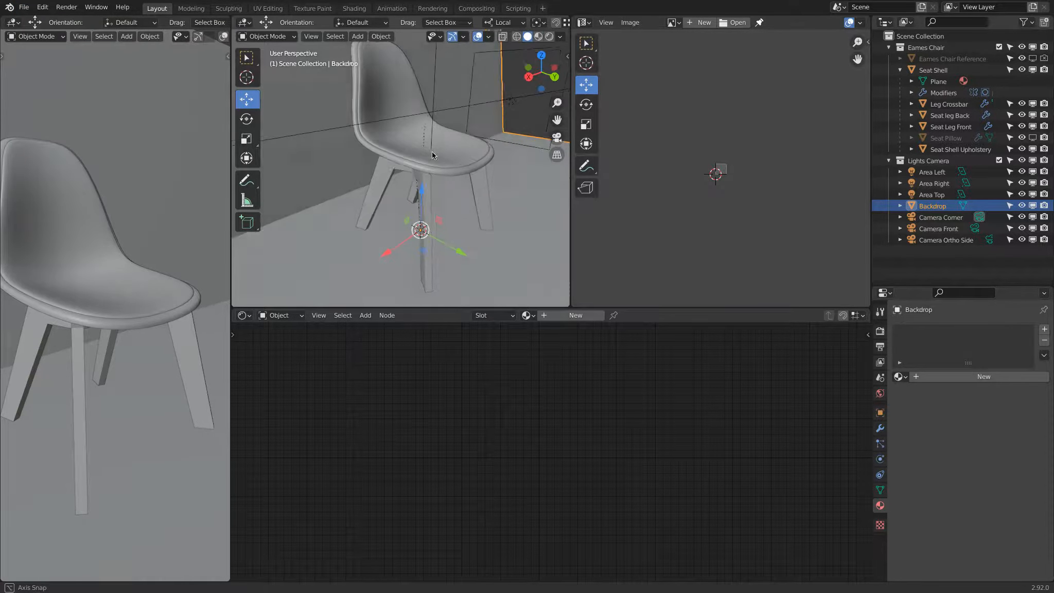
pyautogui.click(539, 37)
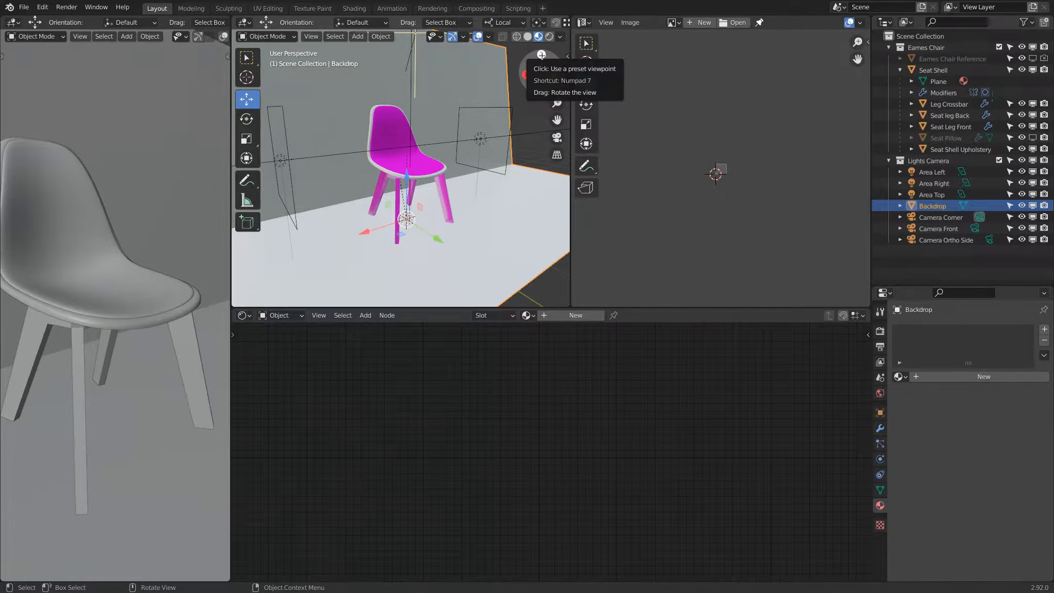
pyautogui.scroll(3, 402, 116)
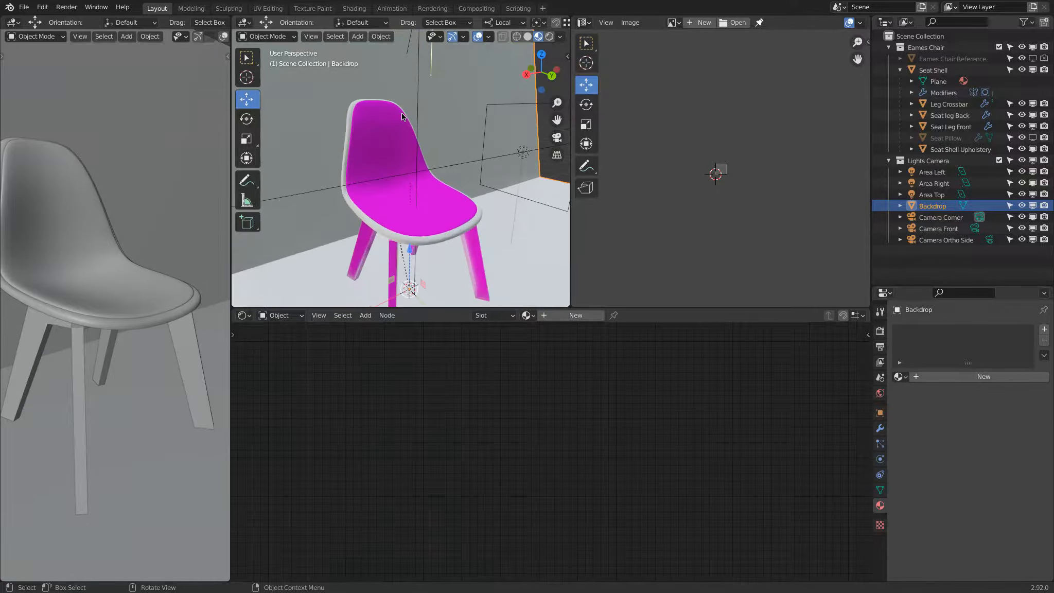
# Examine the image file path of the 88_canvas fabric_DIFF.jpg texture node in the seat shell upholstery's material
pyautogui.click(412, 225)
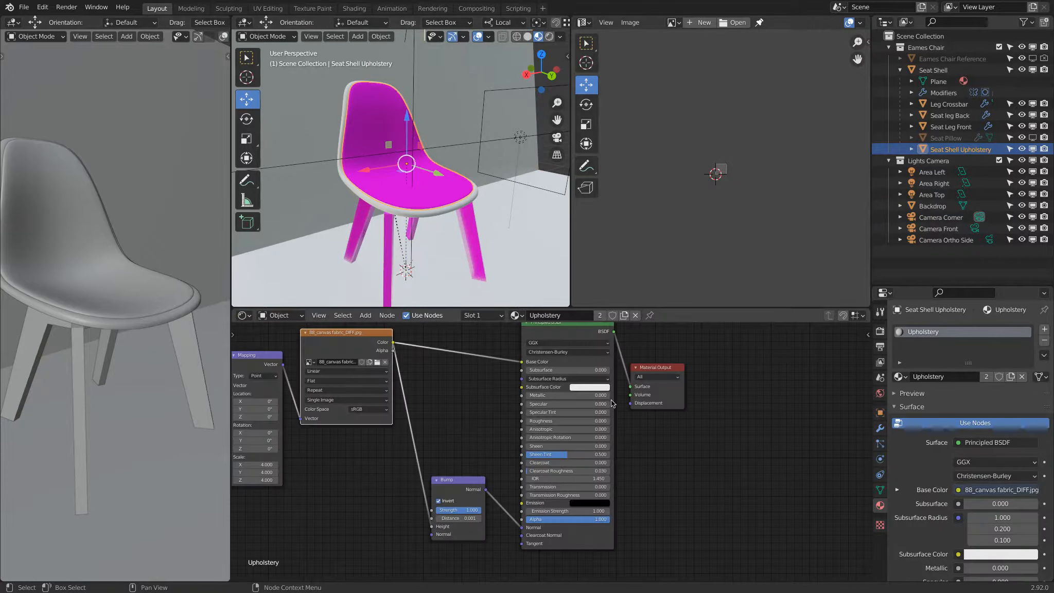
pyautogui.moveTo(353, 346); pyautogui.dragTo(369, 353)
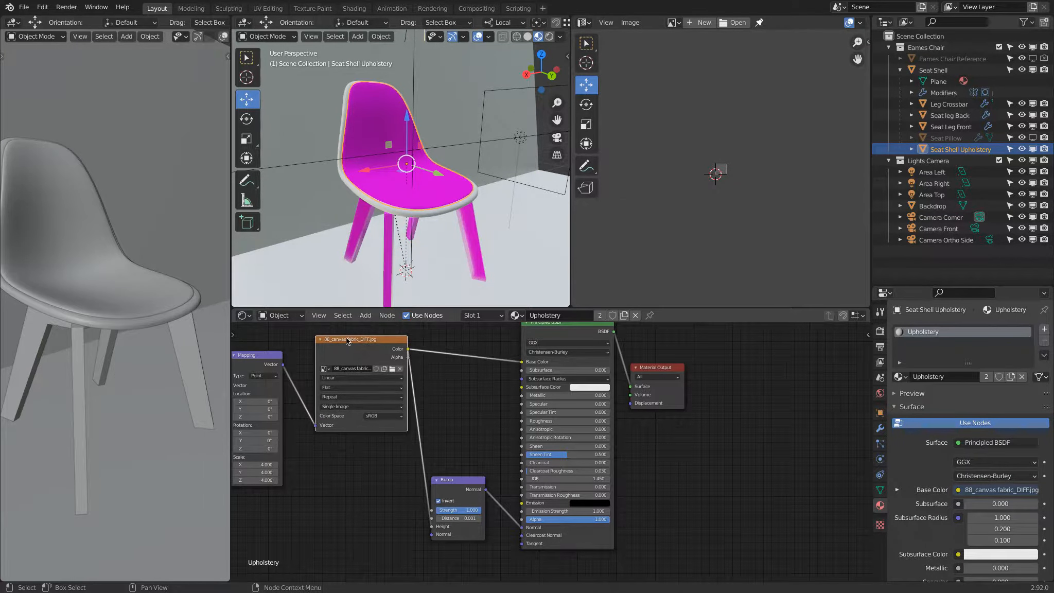
pyautogui.press('n')
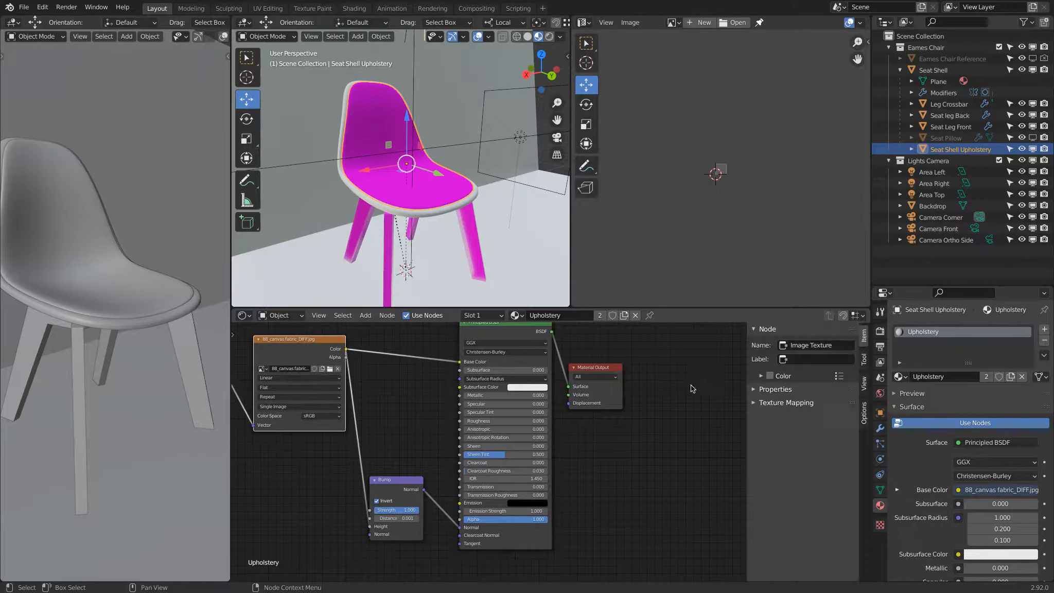
pyautogui.click(755, 390)
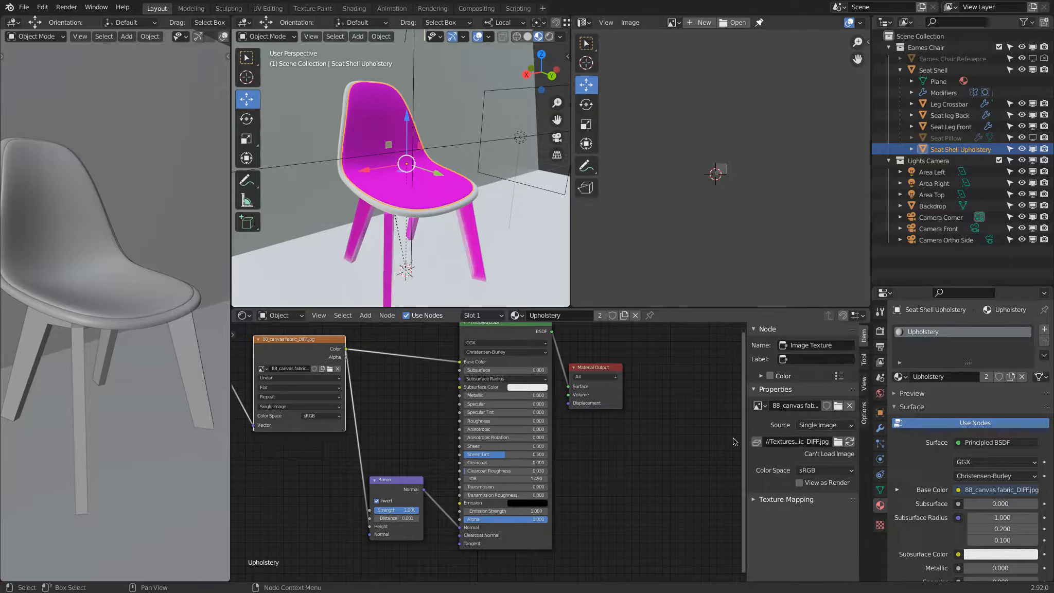
pyautogui.moveTo(746, 433); pyautogui.dragTo(602, 431)
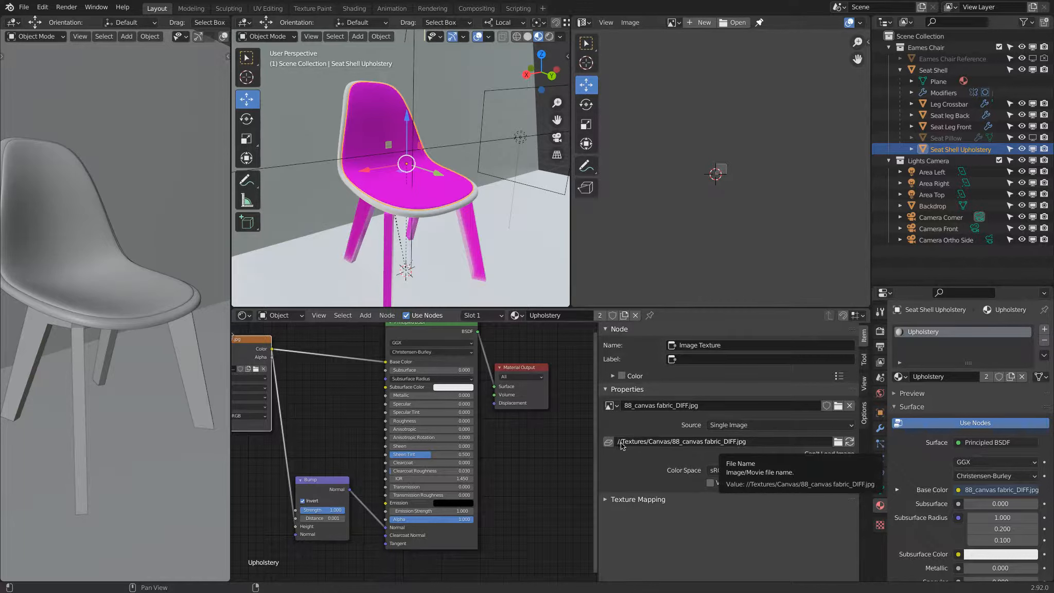
pyautogui.moveTo(460, 3)
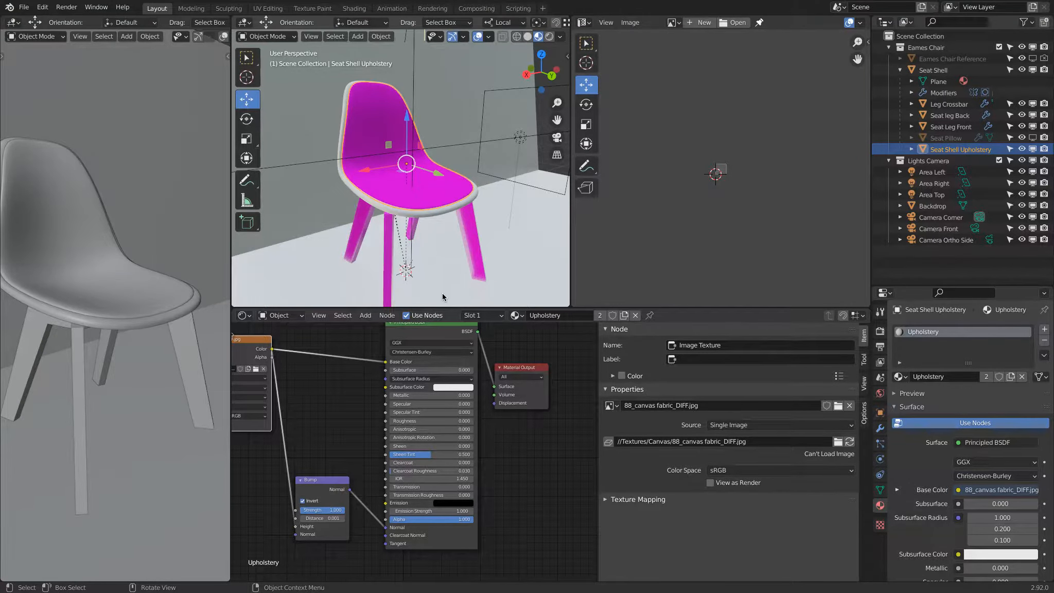
# Find the missing external files by searching the Textures Master folder inside Winter
pyautogui.click(23, 8)
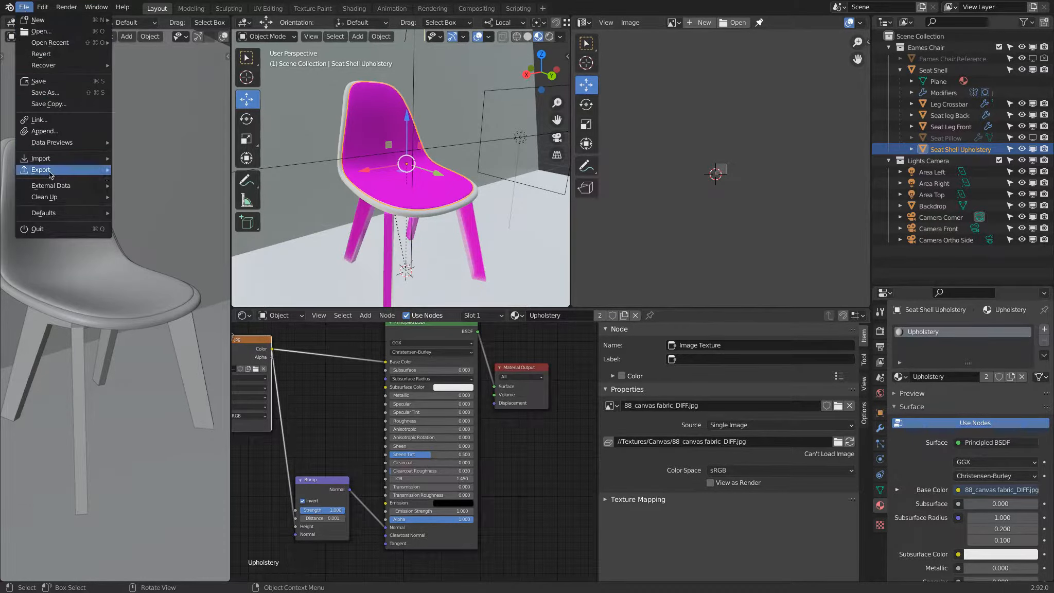
pyautogui.moveTo(51, 186)
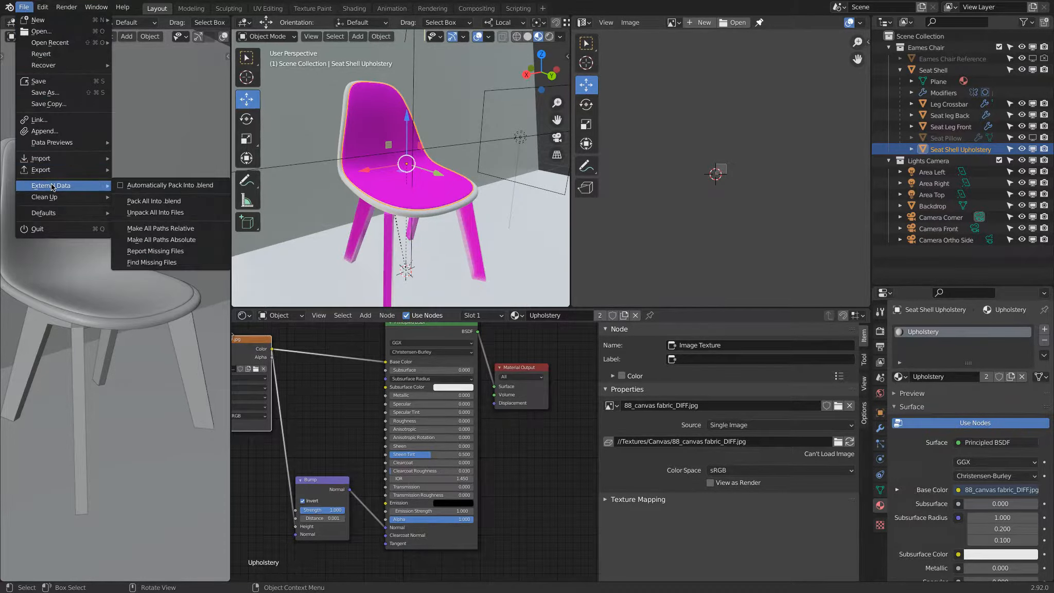
pyautogui.click(147, 264)
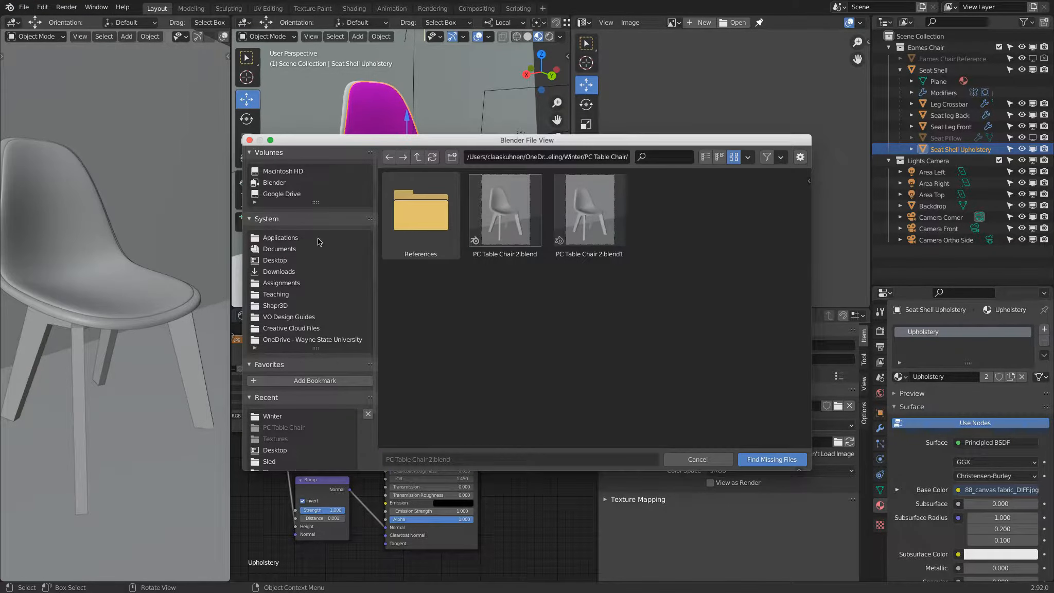
pyautogui.click(271, 417)
pyautogui.scroll(-3, 641, 257)
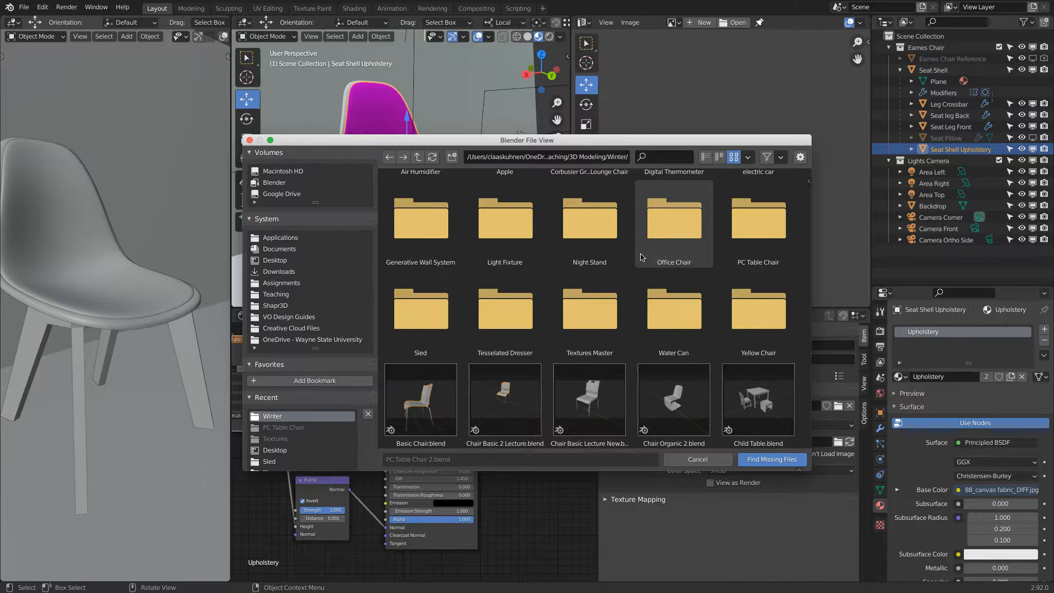
pyautogui.scroll(-1, 641, 257)
pyautogui.doubleClick(590, 298)
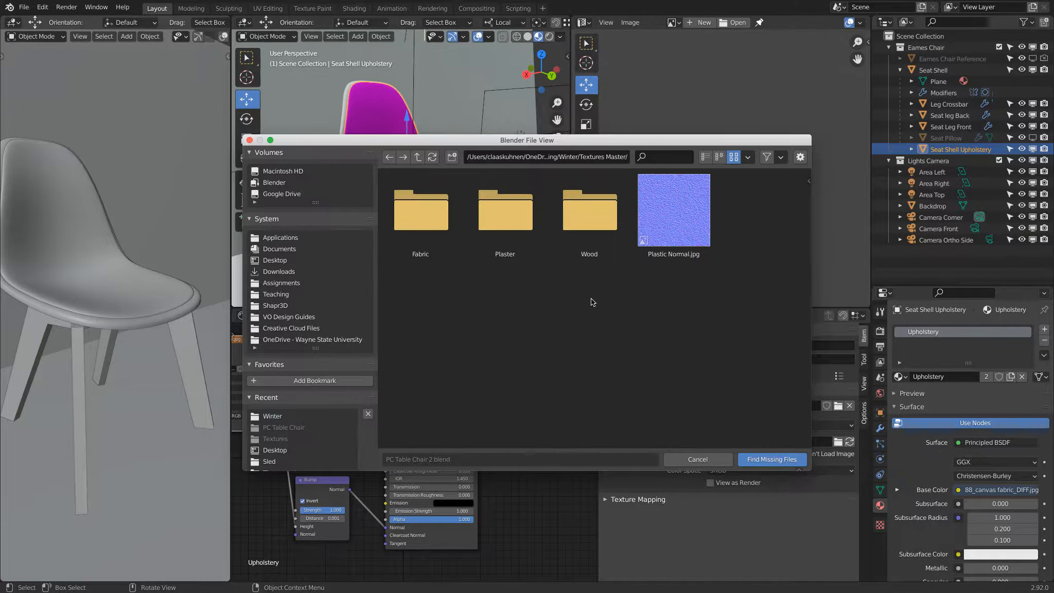
pyautogui.click(777, 461)
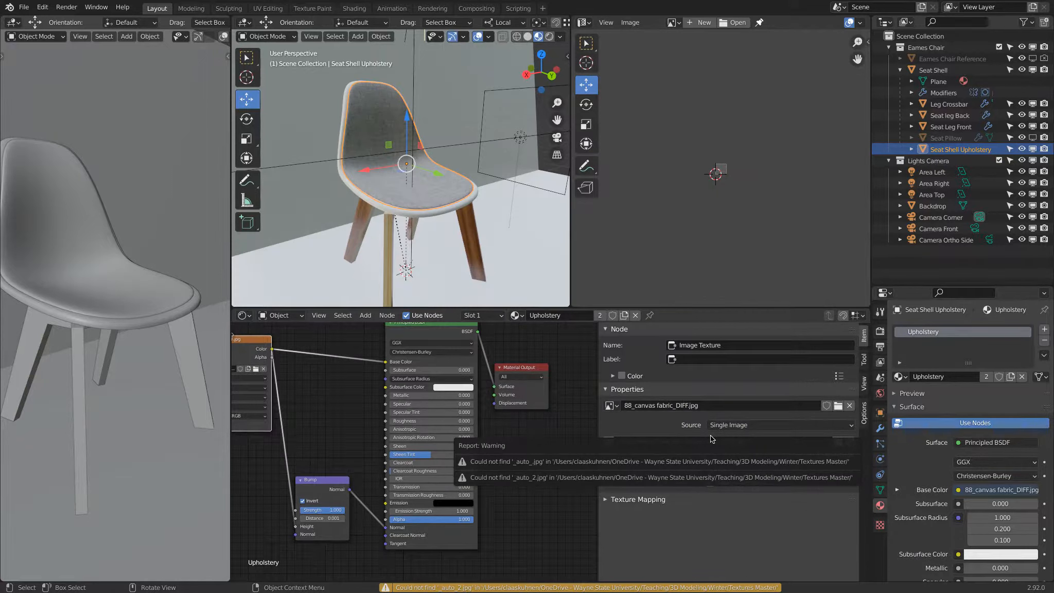
# Check the chair's relinked textures, the image list and the canvas image's file path, and save the file
pyautogui.moveTo(375, 189); pyautogui.dragTo(479, 206, button='middle')
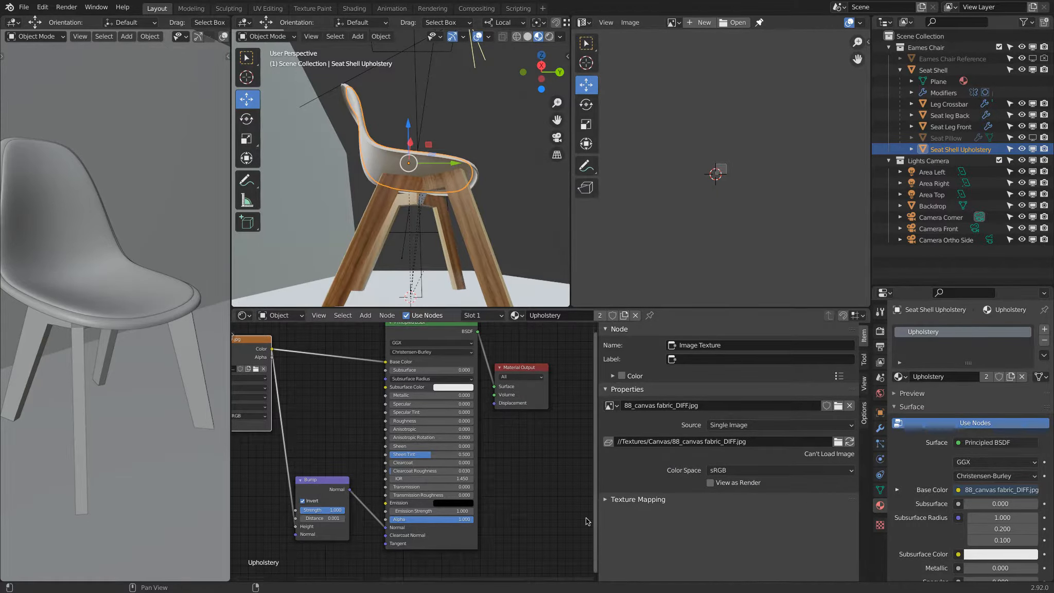
pyautogui.click(673, 22)
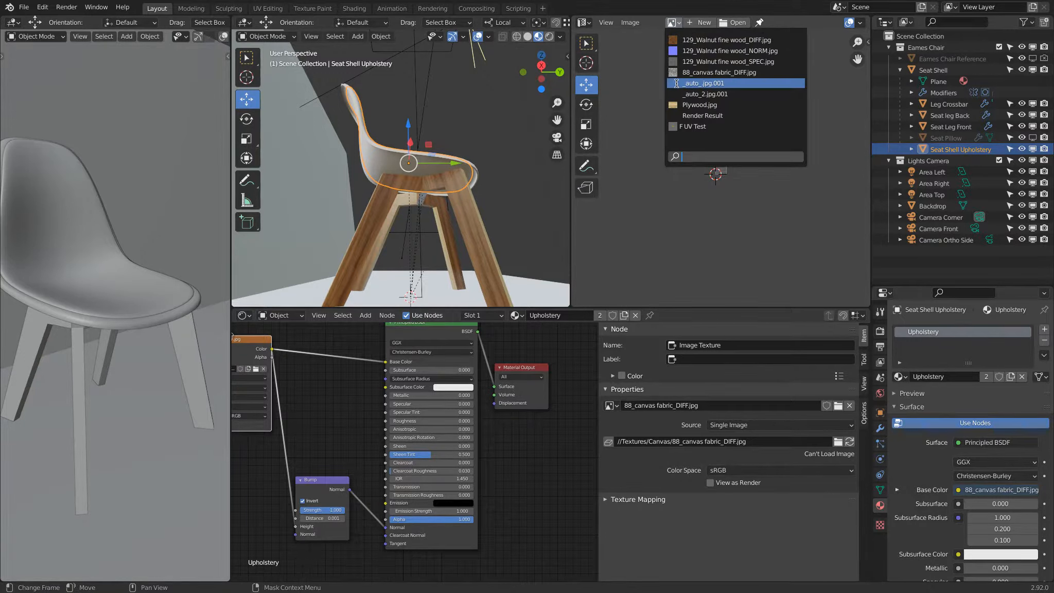
pyautogui.moveTo(366, 405); pyautogui.dragTo(569, 418, button='middle')
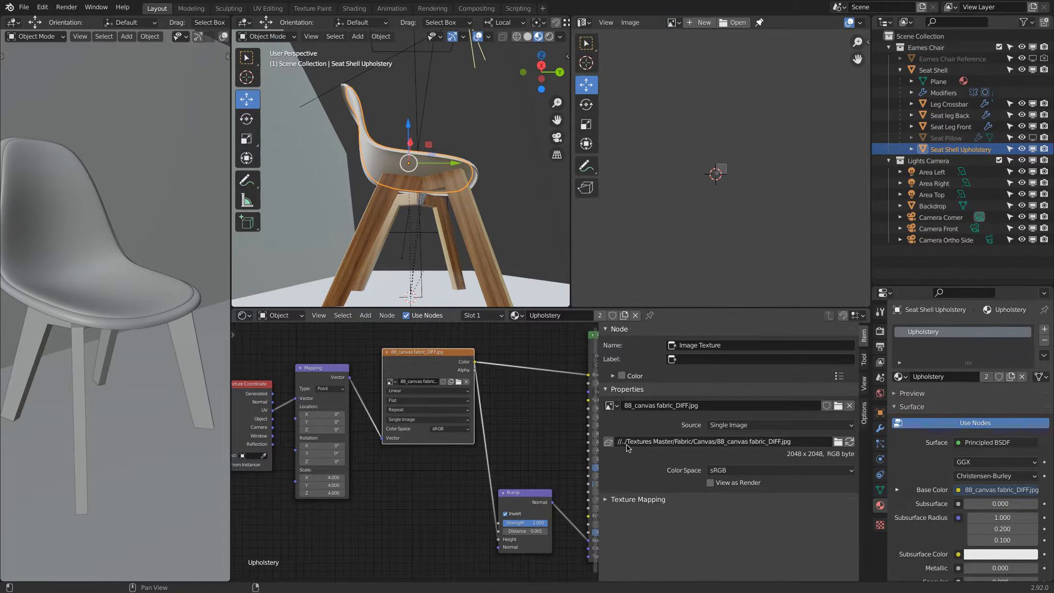
pyautogui.moveTo(495, 216); pyautogui.dragTo(446, 229, button='middle')
pyautogui.hotkey('ctrl', 's')
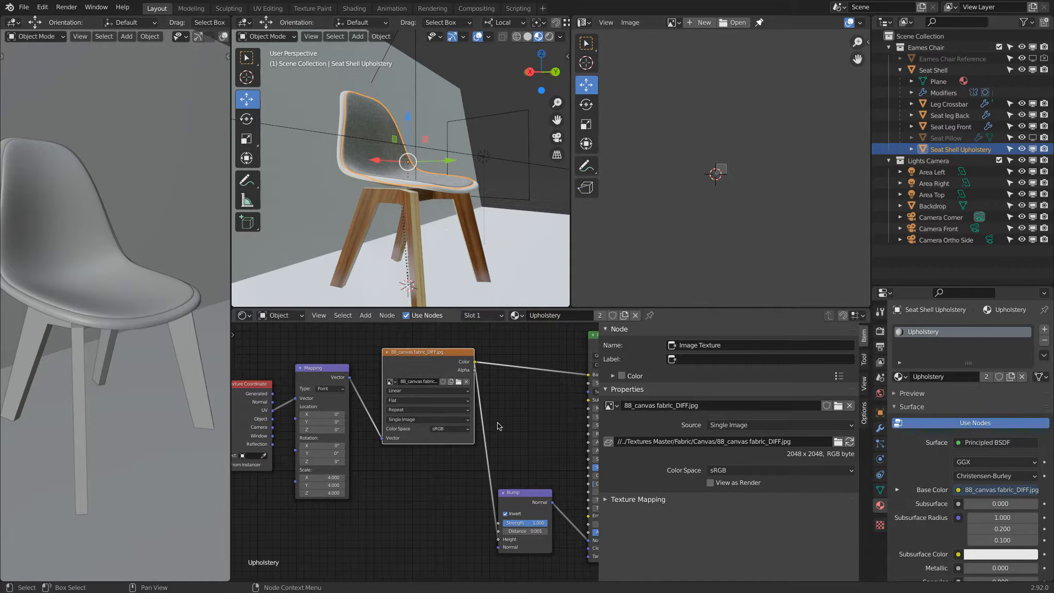
pyautogui.moveTo(453, 156); pyautogui.dragTo(427, 160, button='middle')
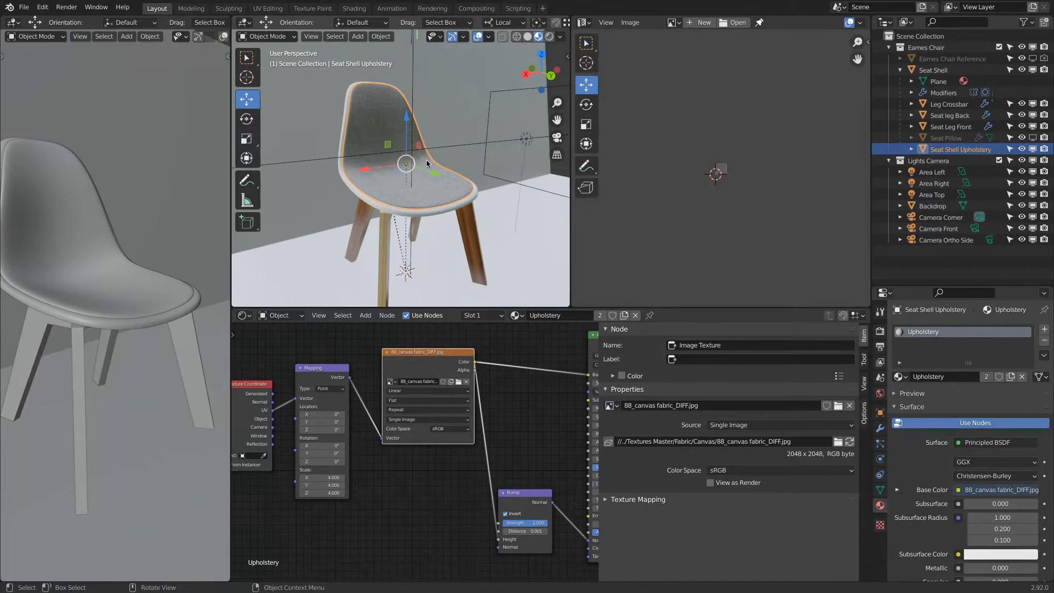
# Switch to the Blender 2.91 window with the other chair model
pyautogui.press('super+Tab')
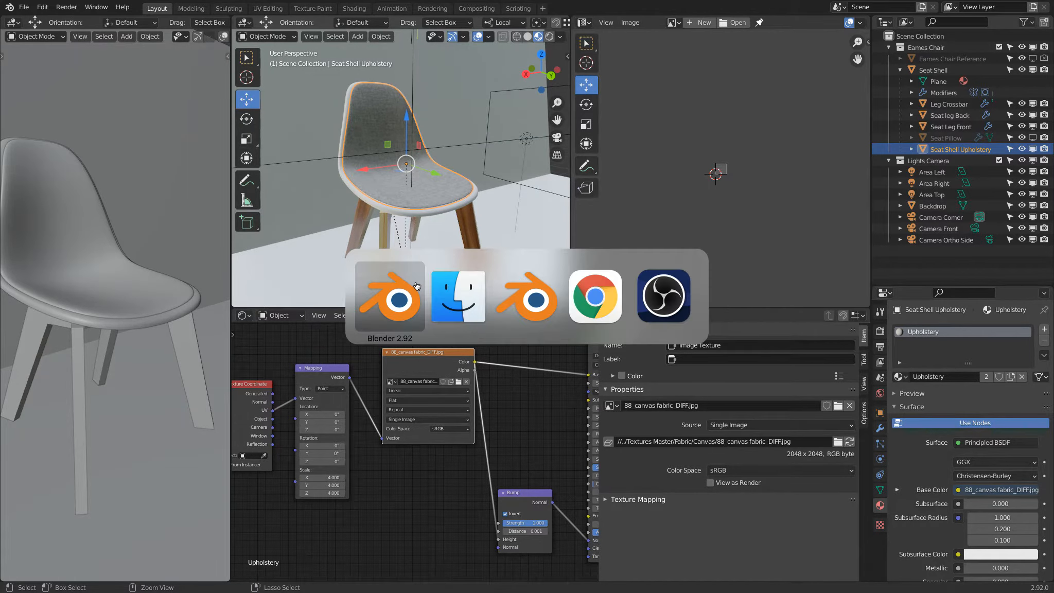
pyautogui.press('super+Tab')
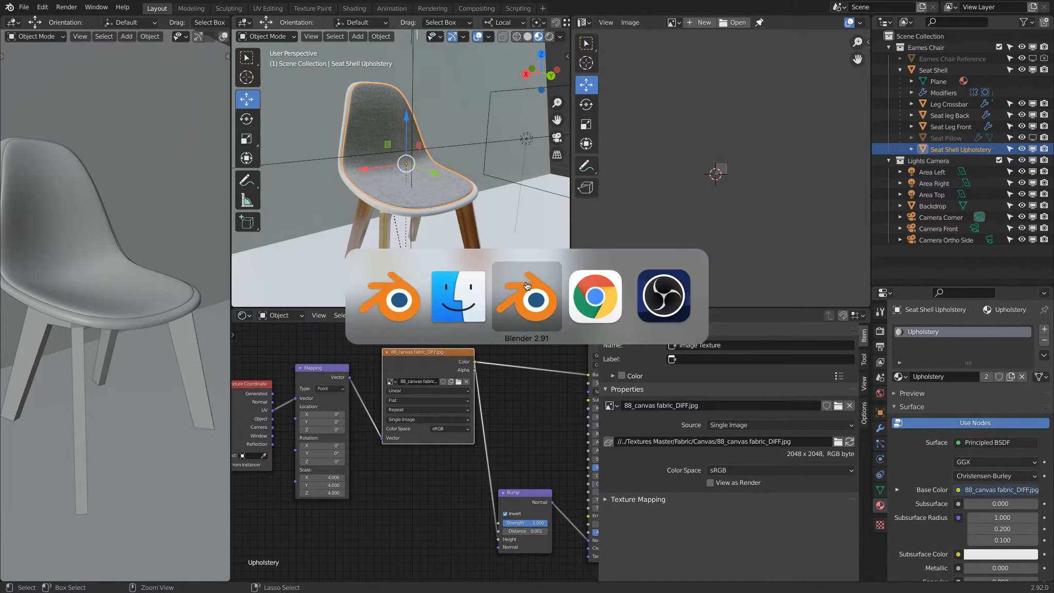
pyautogui.click(526, 283)
pyautogui.moveTo(526, 281); pyautogui.dragTo(546, 225, button='middle')
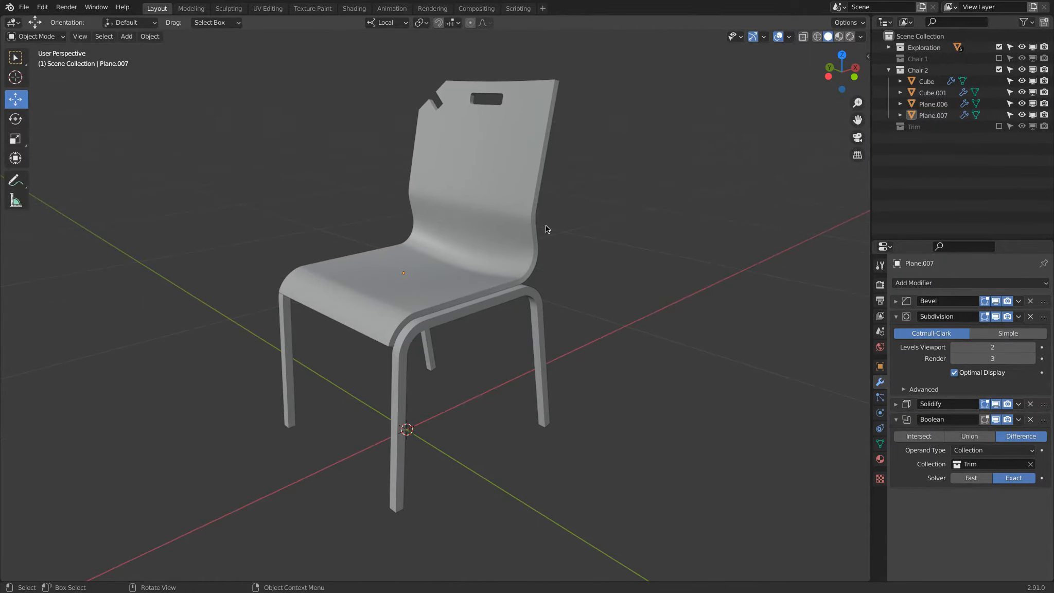